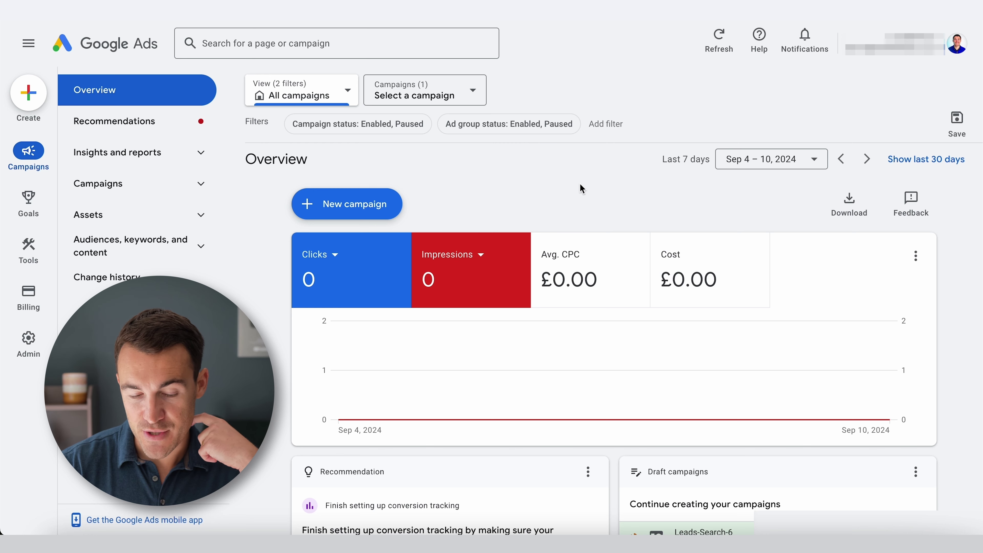
Step: Start a new Leads-objective campaign, review its Book appointments goal, then exit the setup
{"action": "left_click", "coordinate": [310, 211]}
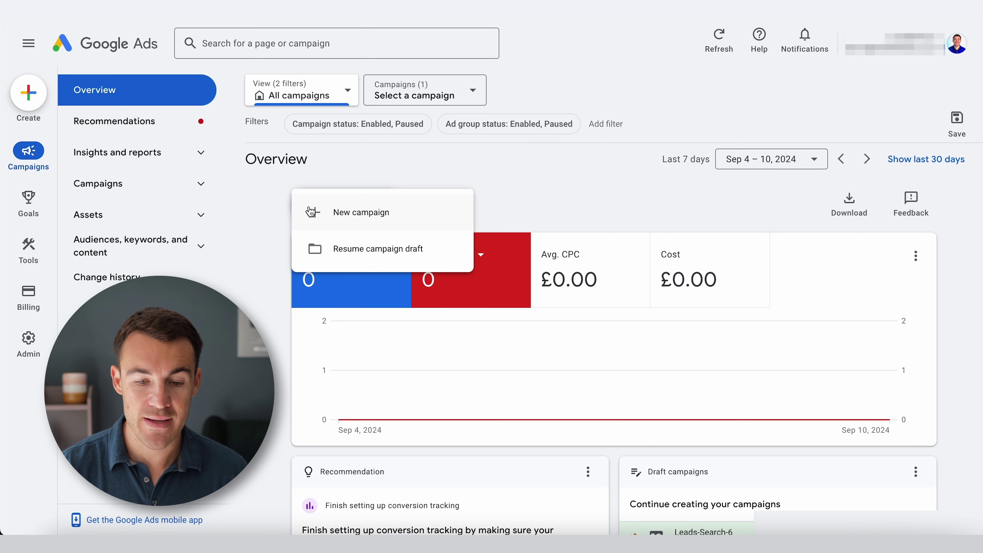
{"action": "left_click", "coordinate": [310, 210]}
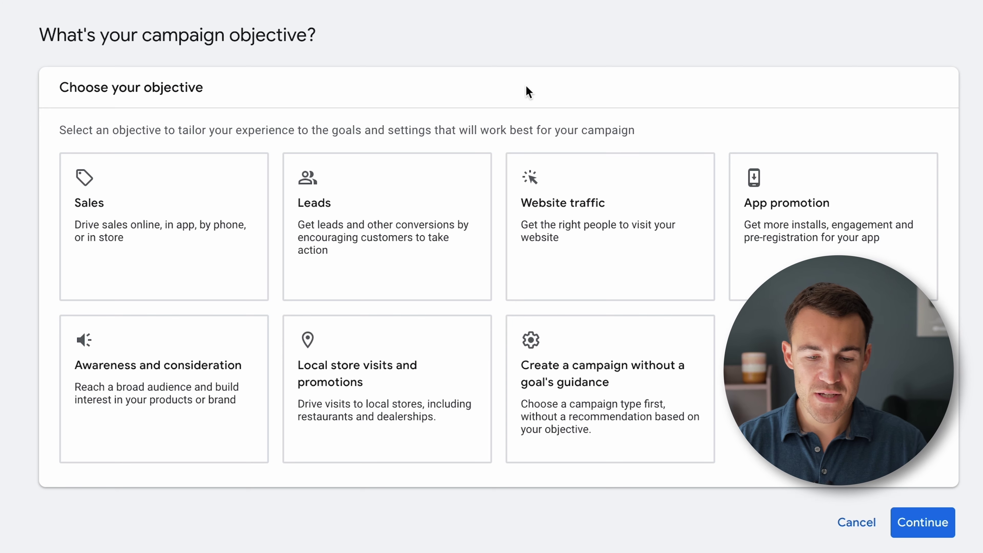
{"action": "left_click", "coordinate": [436, 211]}
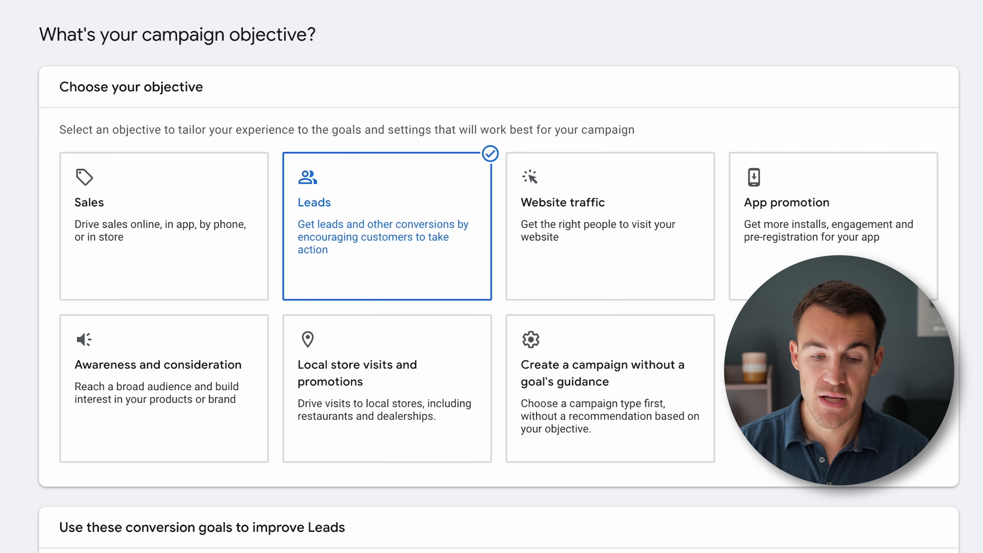
{"action": "scroll", "coordinate": [291, 282], "scroll_direction": "down", "scroll_amount": 6}
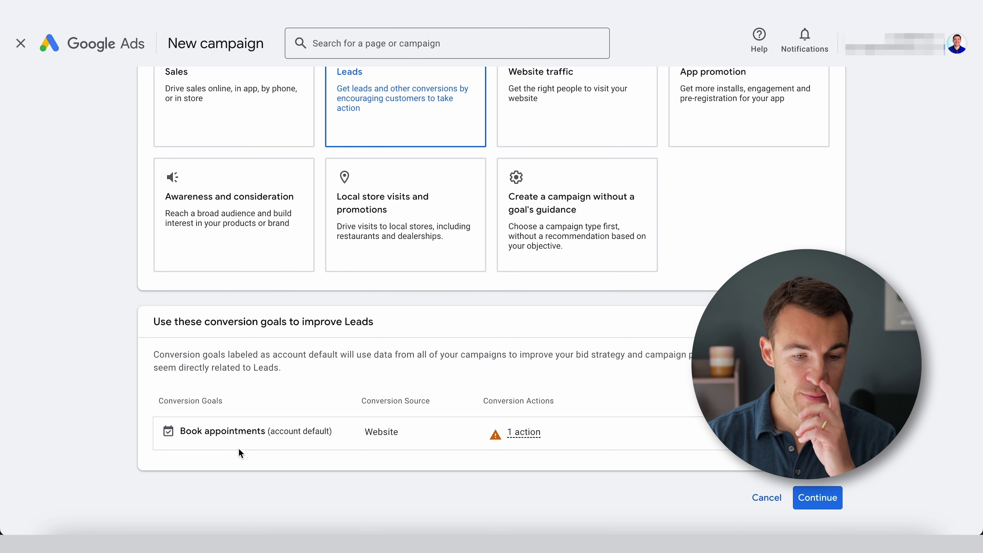
{"action": "left_click", "coordinate": [21, 43]}
Step: Begin a Phone calls conversion action tracking calls from ads with call extensions or call-only ads
{"action": "left_click", "coordinate": [29, 198]}
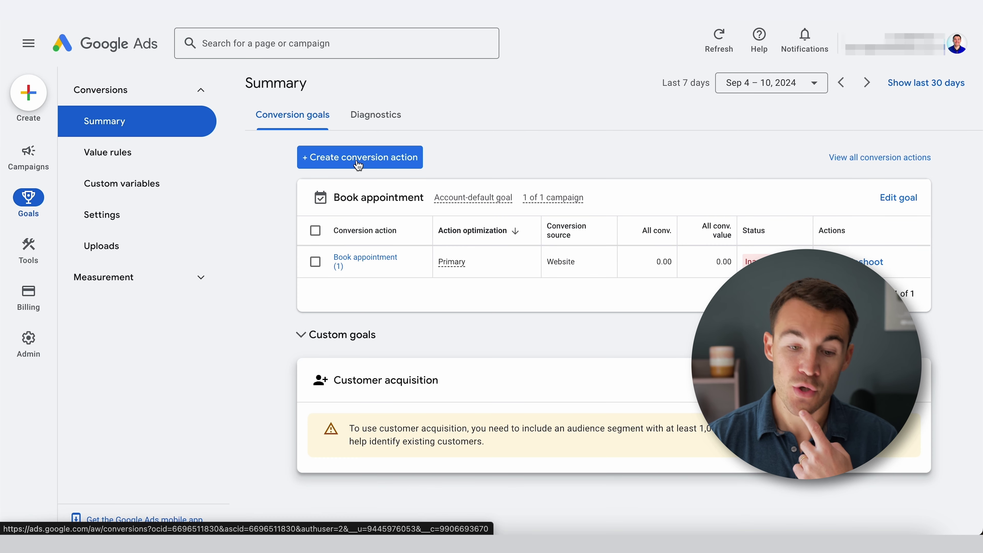
{"action": "left_click", "coordinate": [359, 166]}
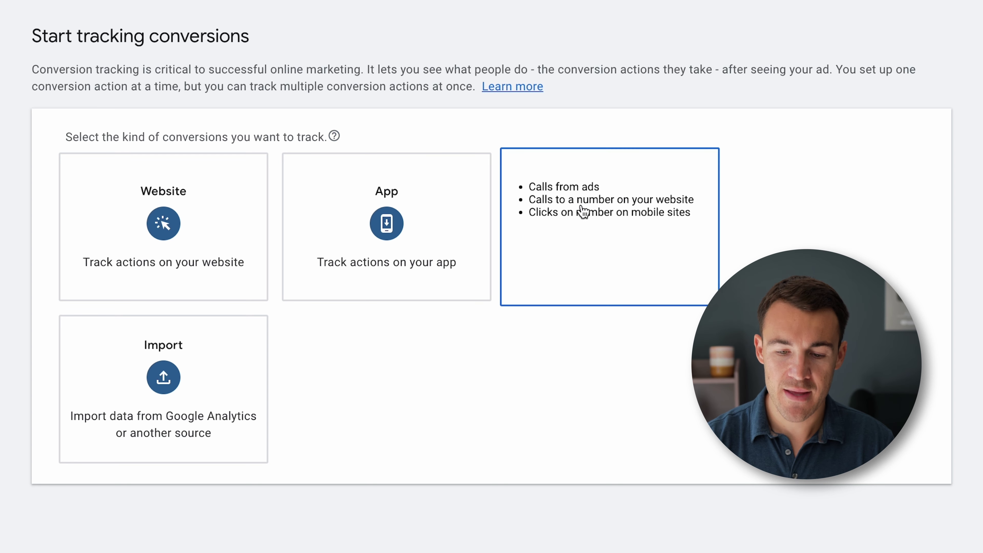
{"action": "left_click", "coordinate": [581, 213]}
{"action": "scroll", "coordinate": [528, 240], "scroll_direction": "down", "scroll_amount": 6}
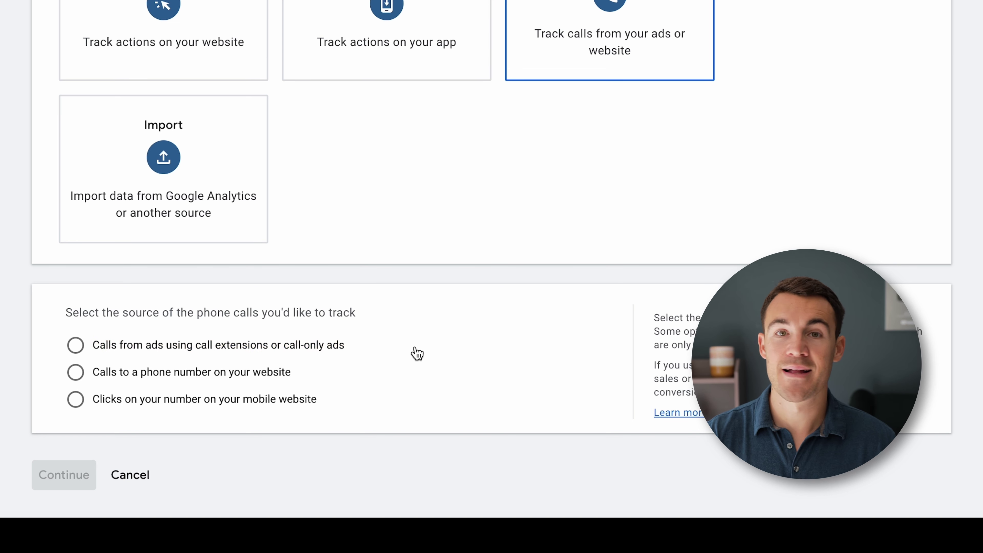
{"action": "left_click", "coordinate": [336, 347]}
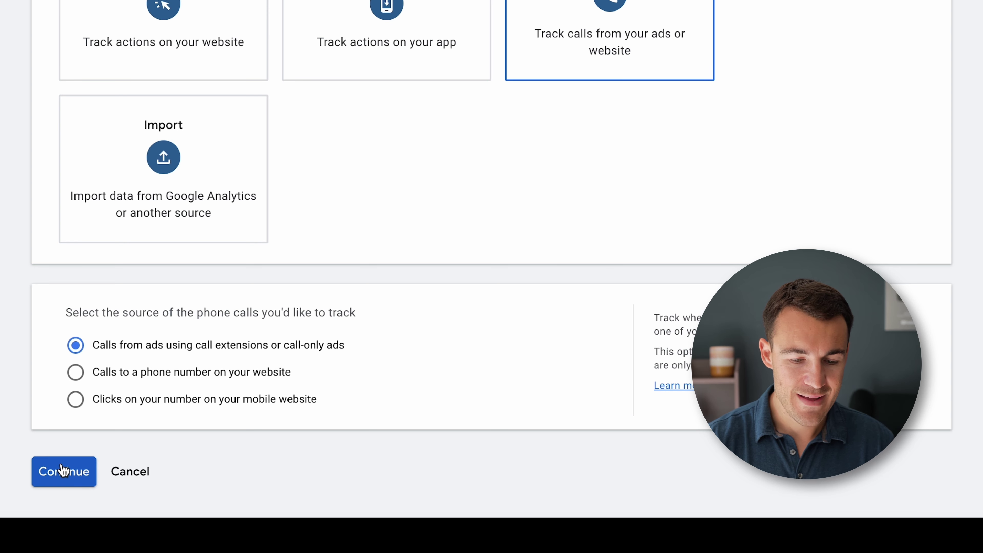
Step: Name the call conversion 'Phone call leads'
{"action": "left_click", "coordinate": [48, 479]}
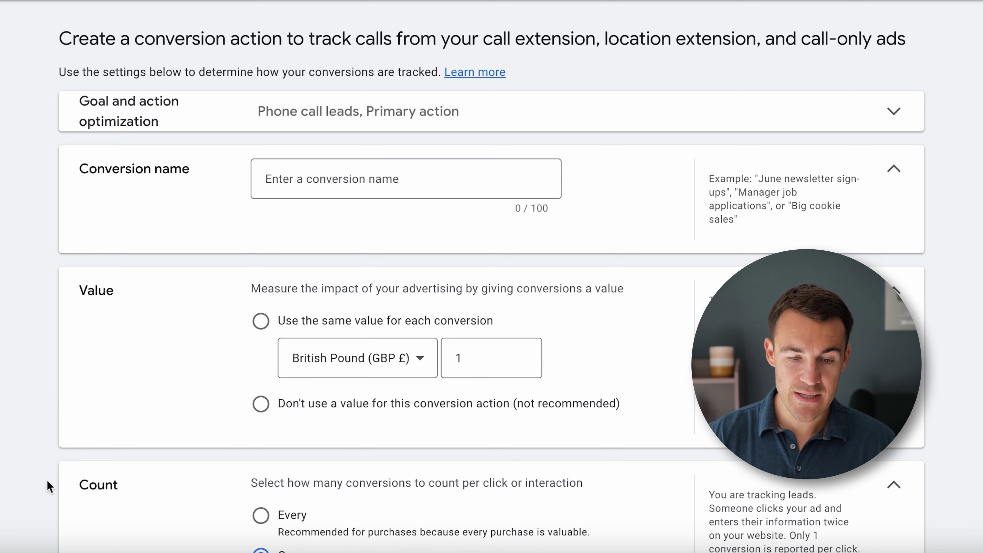
{"action": "left_click", "coordinate": [293, 173]}
{"action": "type", "text": "Phone"}
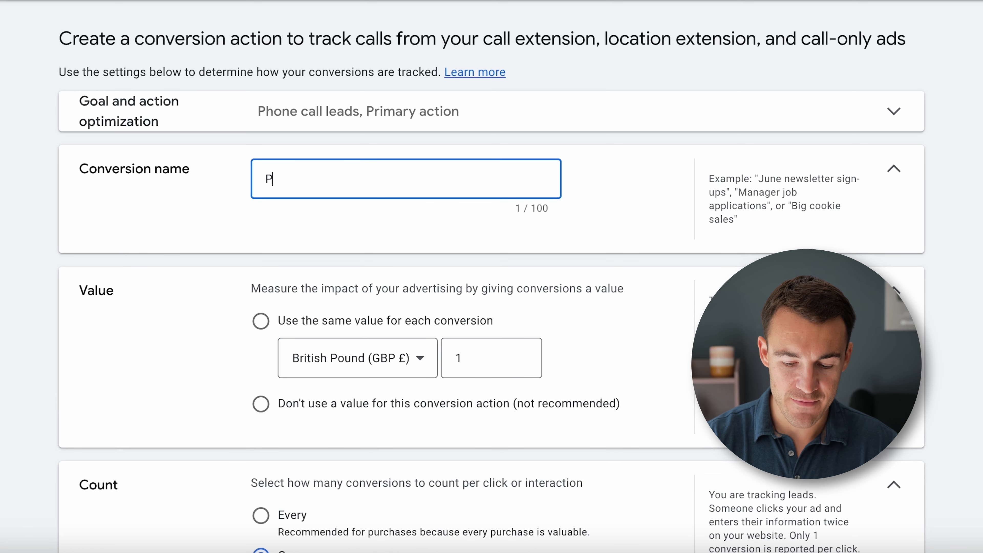
{"action": "type", "text": " call leads"}
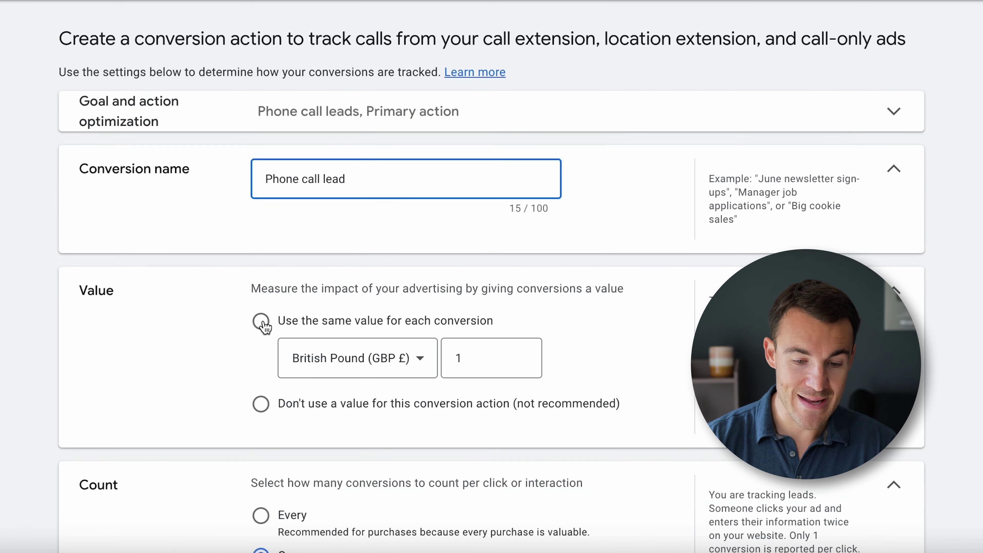
Step: Give every conversion the same value of 250
{"action": "left_click", "coordinate": [260, 321]}
{"action": "left_click", "coordinate": [468, 394]}
{"action": "key", "text": "BackSpace"}
{"action": "type", "text": "250"}
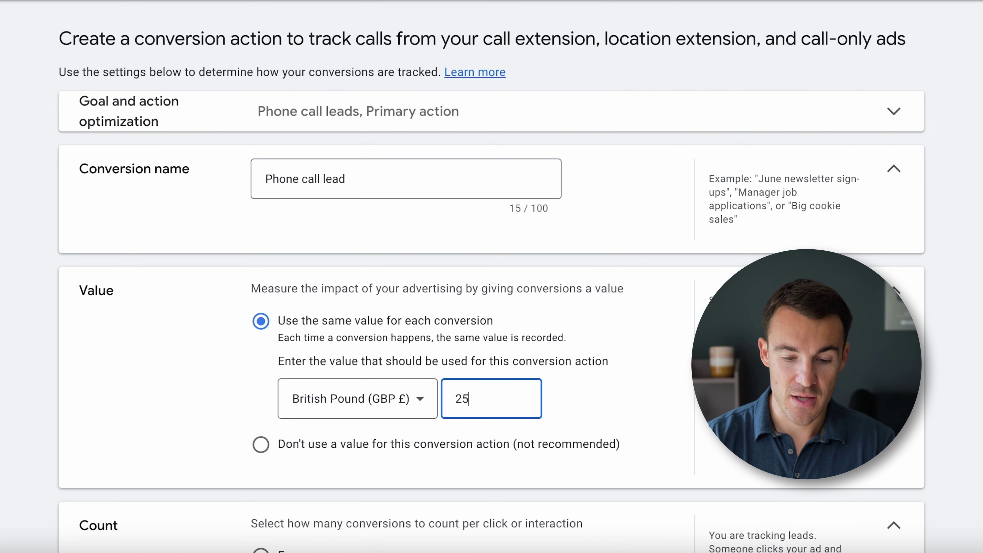
{"action": "left_click", "coordinate": [185, 375]}
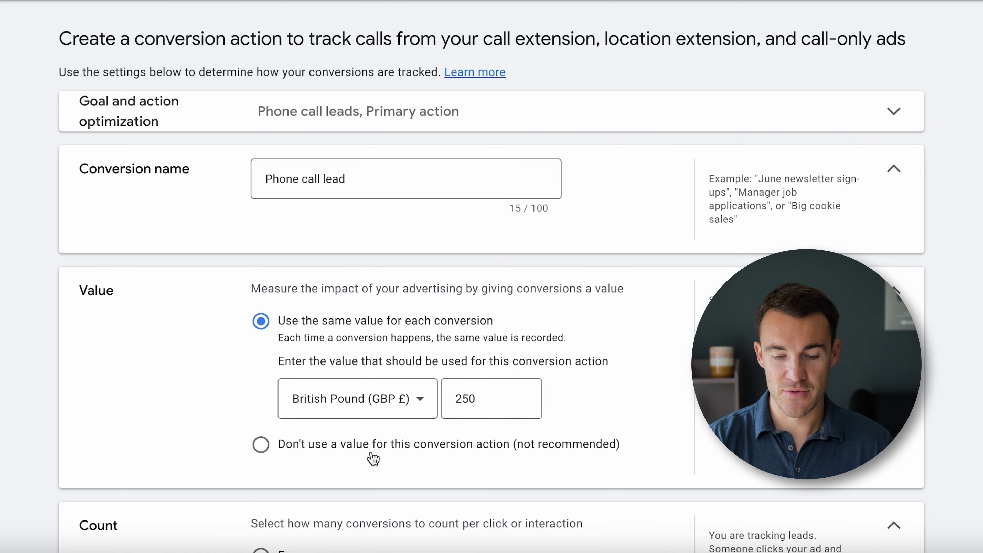
{"action": "scroll", "coordinate": [125, 369], "scroll_direction": "down", "scroll_amount": 1}
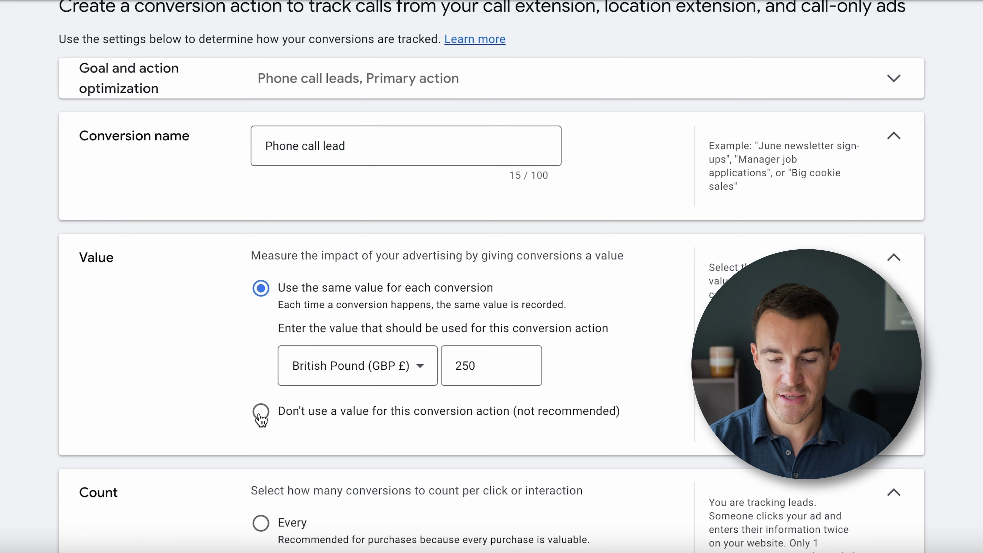
{"action": "scroll", "coordinate": [186, 414], "scroll_direction": "down", "scroll_amount": 8}
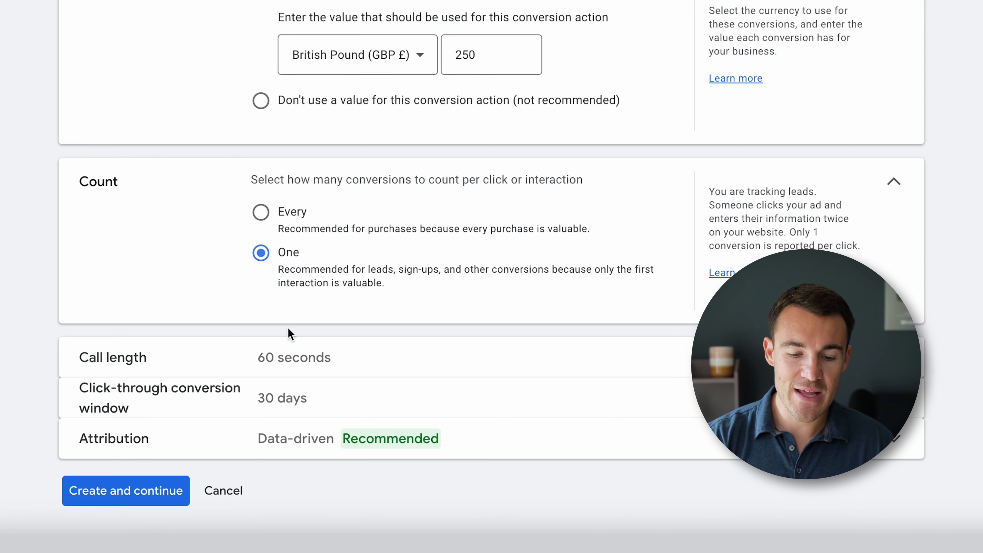
Step: Keep the 60-second minimum call length and create the Phone call lead conversion
{"action": "left_click", "coordinate": [344, 362]}
{"action": "scroll", "coordinate": [418, 406], "scroll_direction": "down", "scroll_amount": 2}
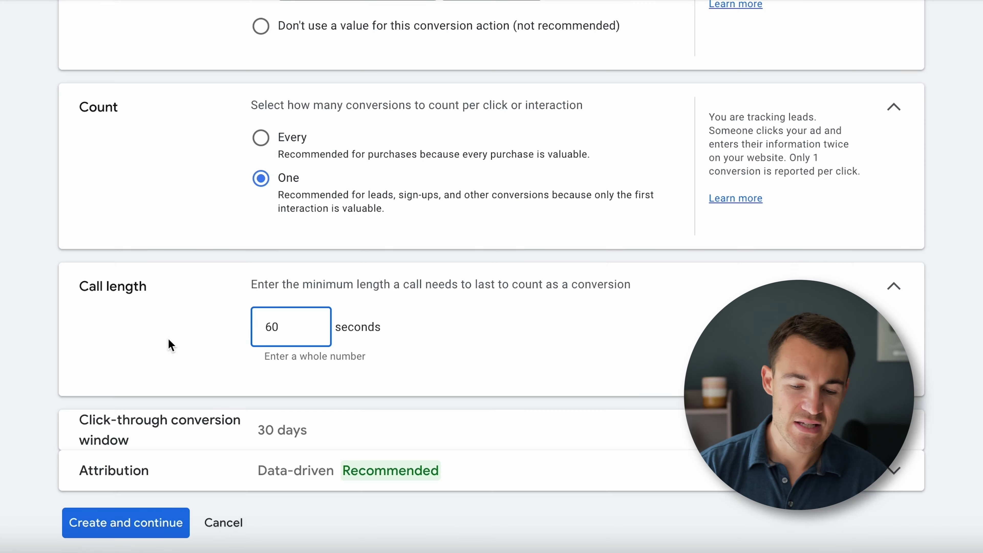
{"action": "scroll", "coordinate": [171, 345], "scroll_direction": "down", "scroll_amount": 1}
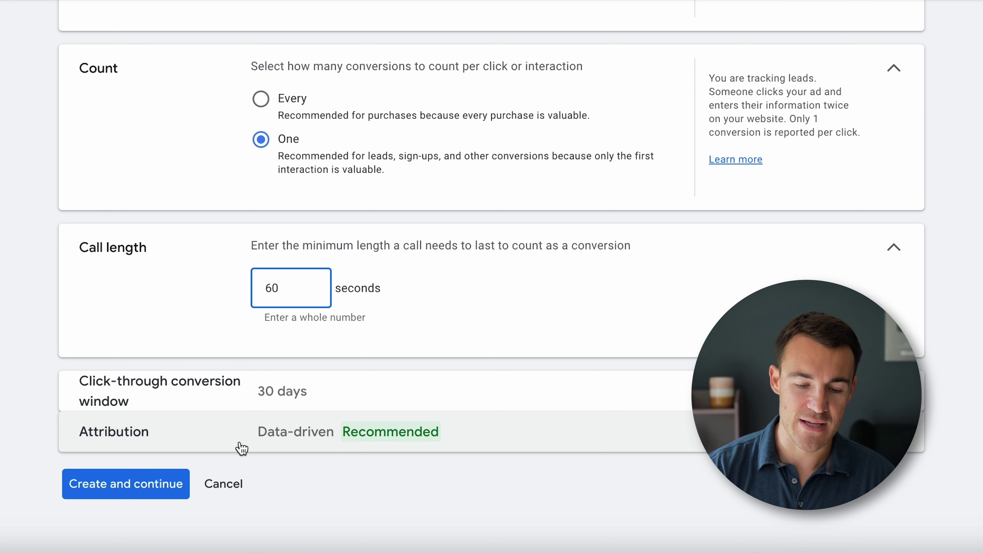
{"action": "left_click", "coordinate": [138, 485]}
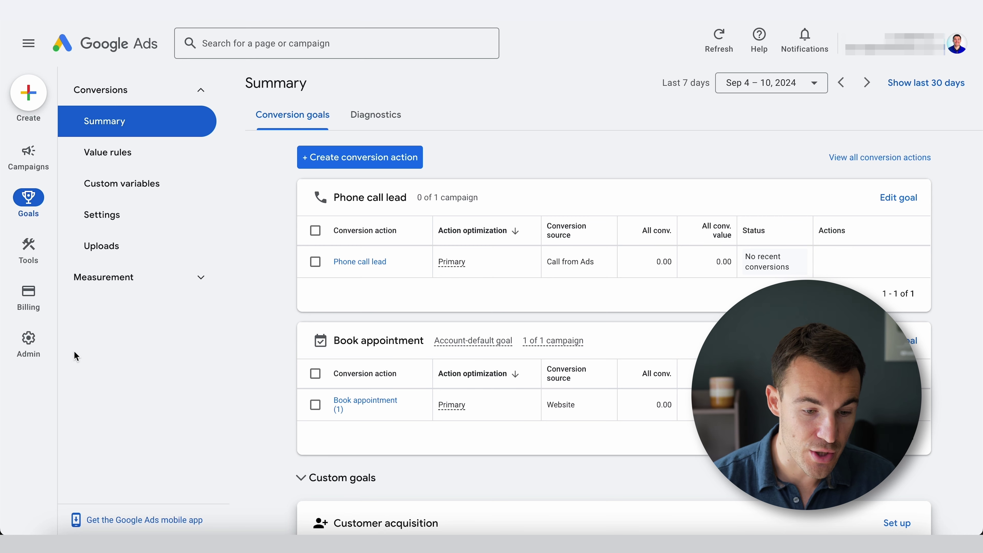
Step: Verify call reporting is On in the account settings
{"action": "mouse_move", "coordinate": [31, 348]}
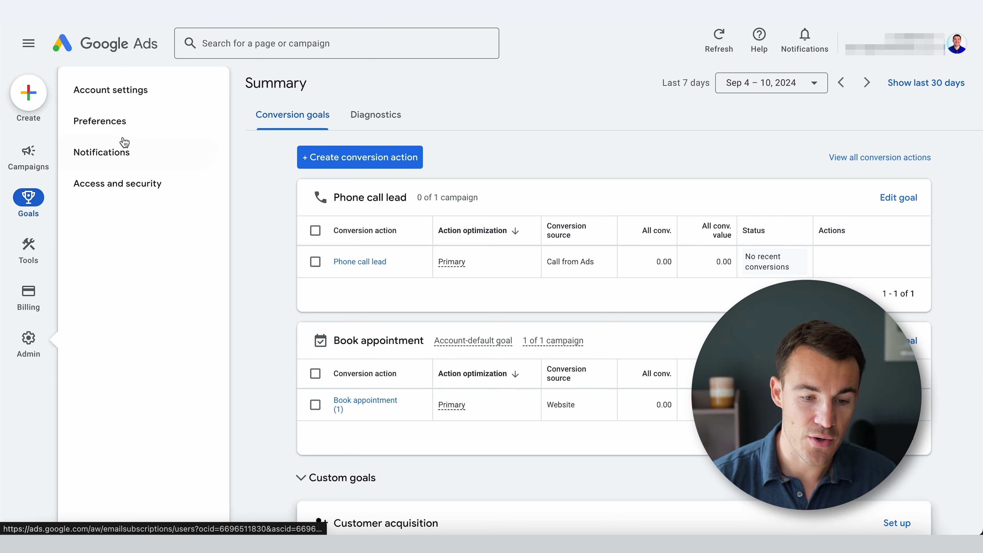
{"action": "left_click", "coordinate": [122, 99]}
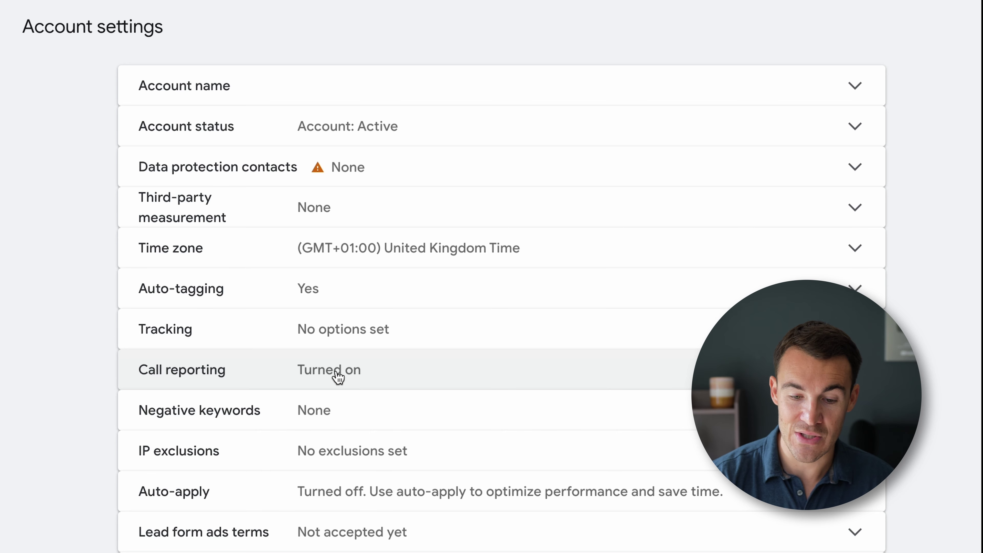
{"action": "left_click", "coordinate": [338, 377]}
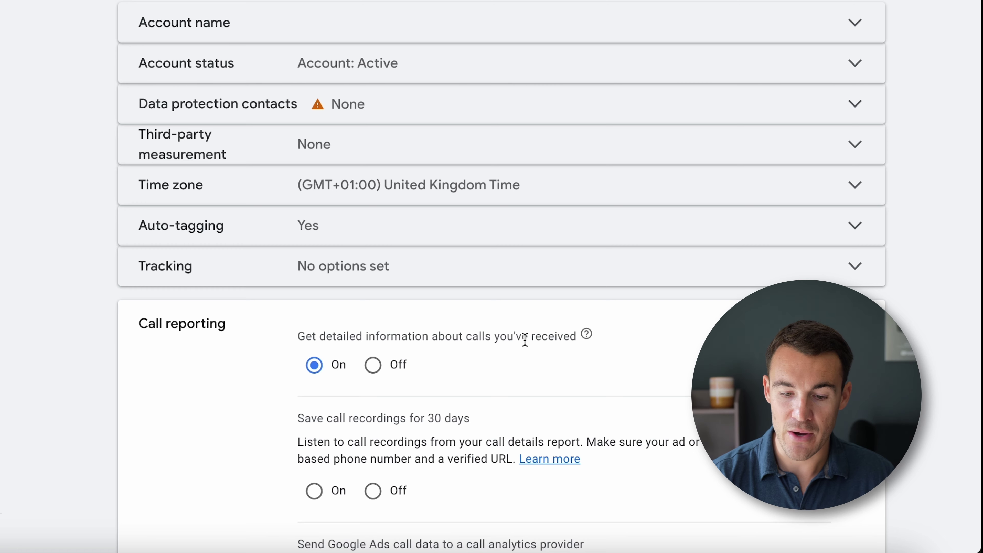
{"action": "scroll", "coordinate": [525, 343], "scroll_direction": "down", "scroll_amount": 2}
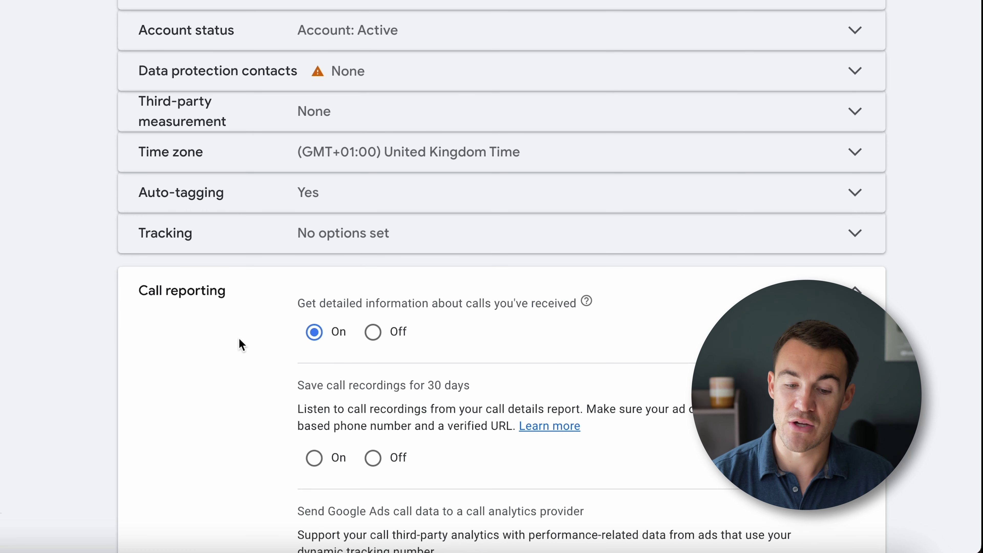
{"action": "scroll", "coordinate": [239, 343], "scroll_direction": "down", "scroll_amount": 5}
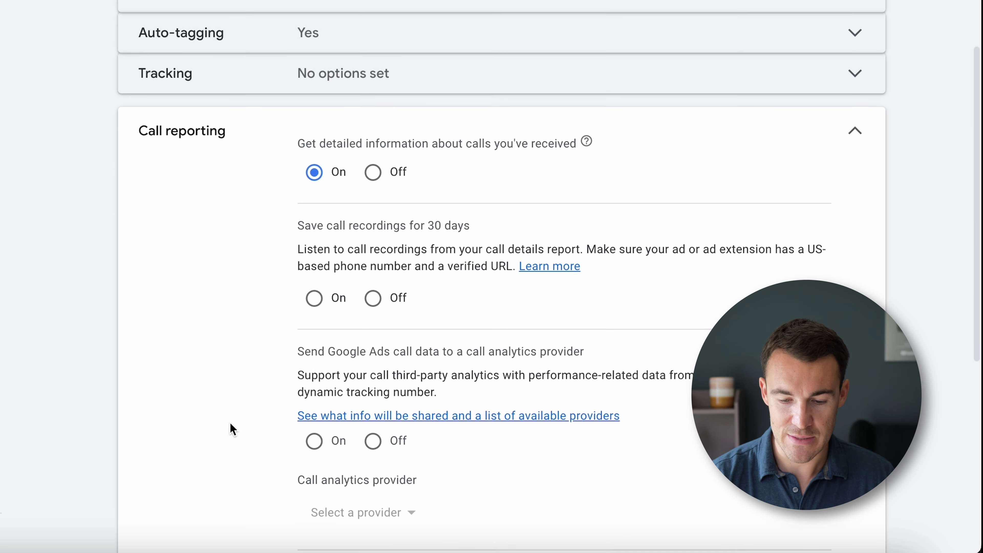
{"action": "scroll", "coordinate": [232, 428], "scroll_direction": "down", "scroll_amount": 3}
{"action": "scroll", "coordinate": [232, 429], "scroll_direction": "down", "scroll_amount": 1}
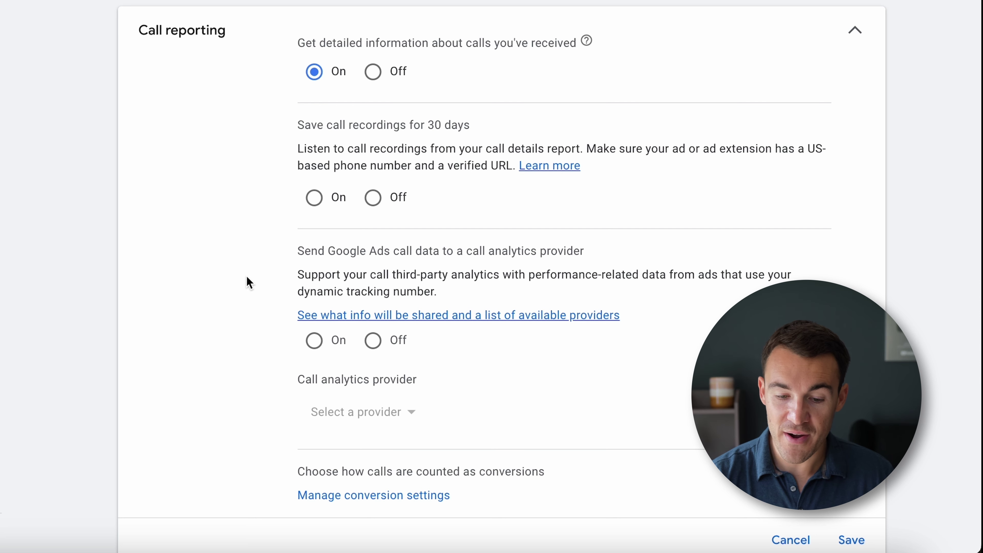
{"action": "scroll", "coordinate": [249, 282], "scroll_direction": "up", "scroll_amount": 3}
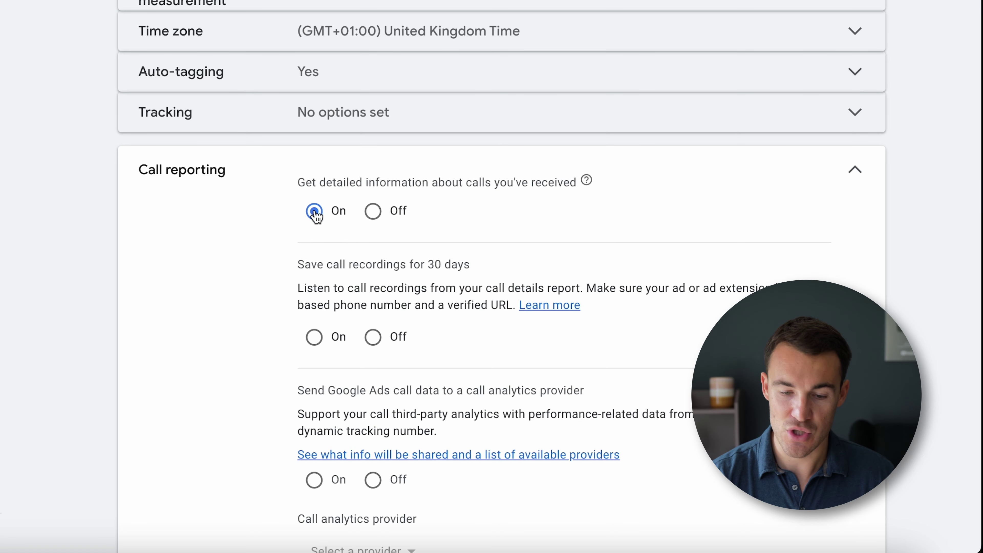
{"action": "scroll", "coordinate": [228, 248], "scroll_direction": "down", "scroll_amount": 8}
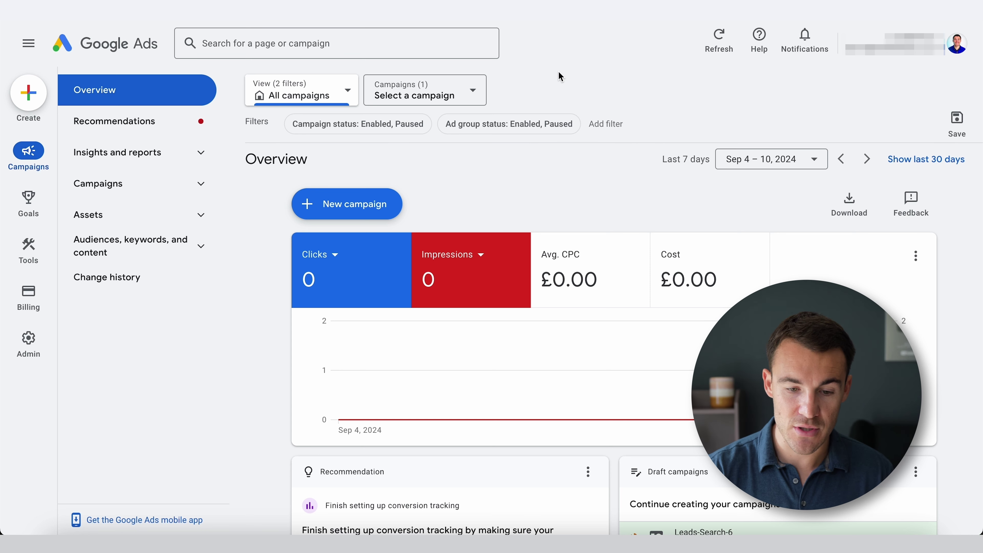
Step: Begin a second campaign with the Leads objective and show its conversion goals
{"action": "left_click", "coordinate": [334, 212]}
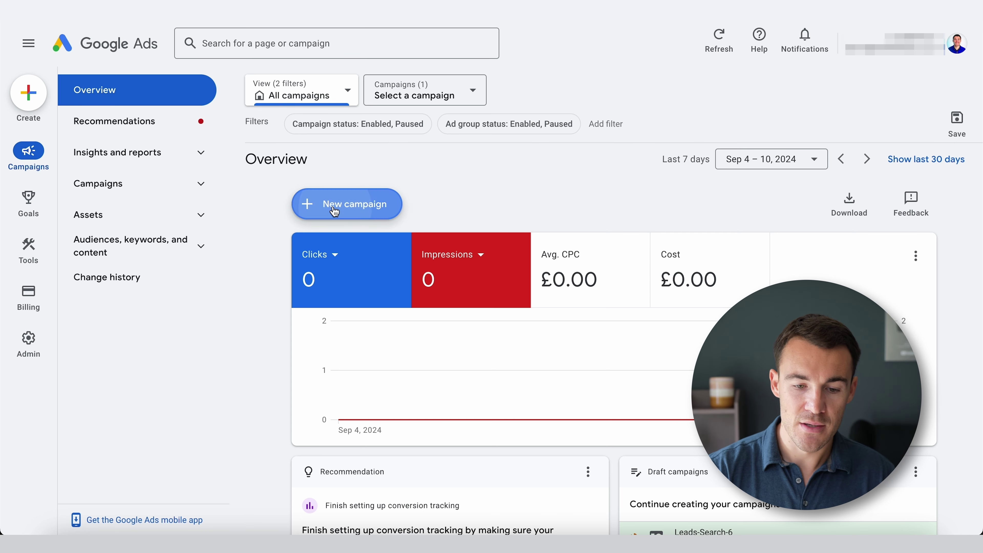
{"action": "left_click", "coordinate": [334, 211]}
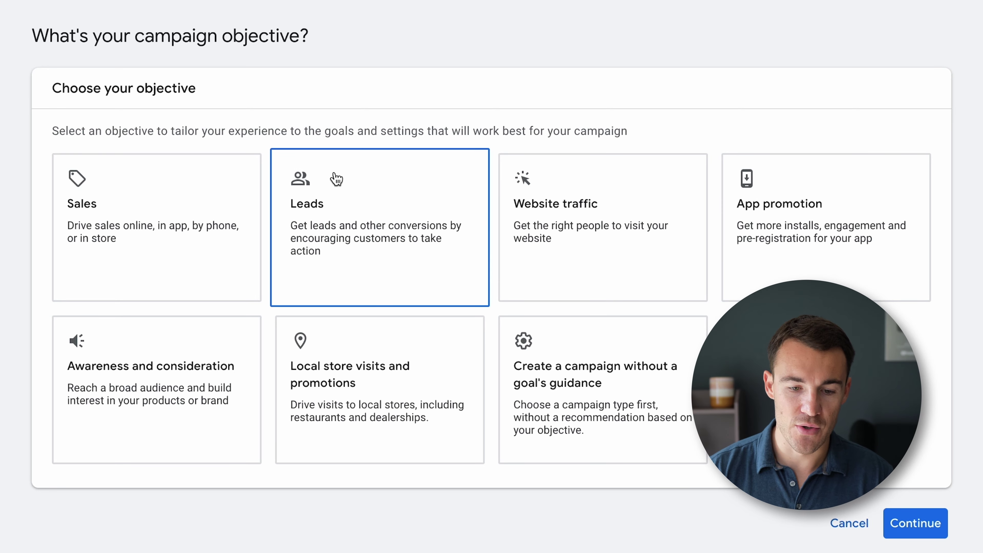
{"action": "left_click", "coordinate": [335, 179]}
{"action": "scroll", "coordinate": [340, 466], "scroll_direction": "down", "scroll_amount": 5}
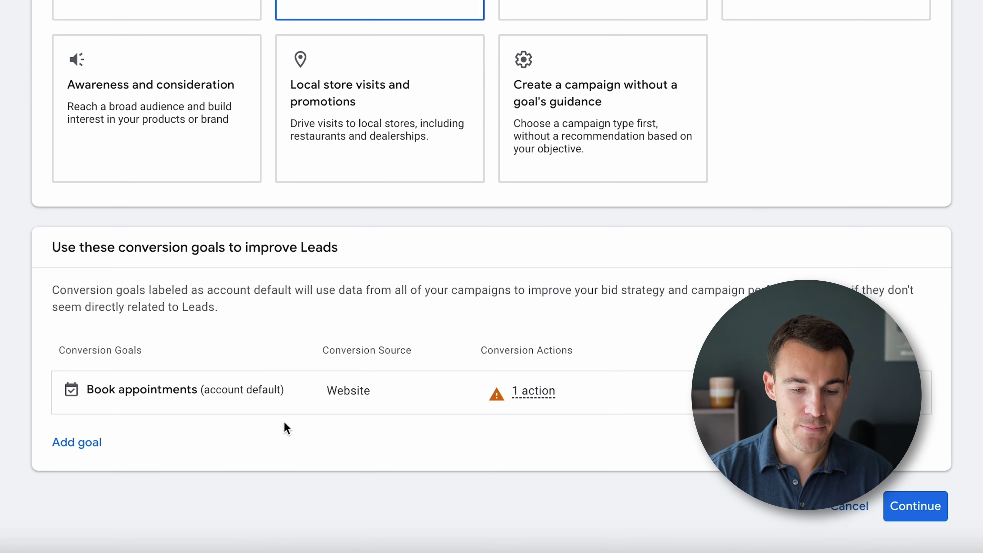
{"action": "left_click", "coordinate": [73, 446]}
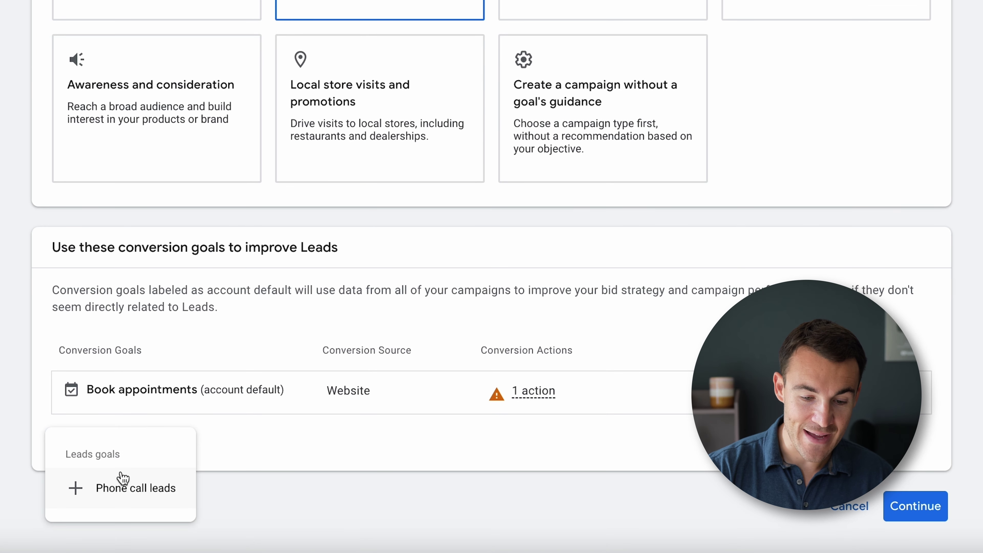
Step: Add Phone call leads as a campaign goal and remove the Book appointments goal
{"action": "left_click", "coordinate": [149, 492]}
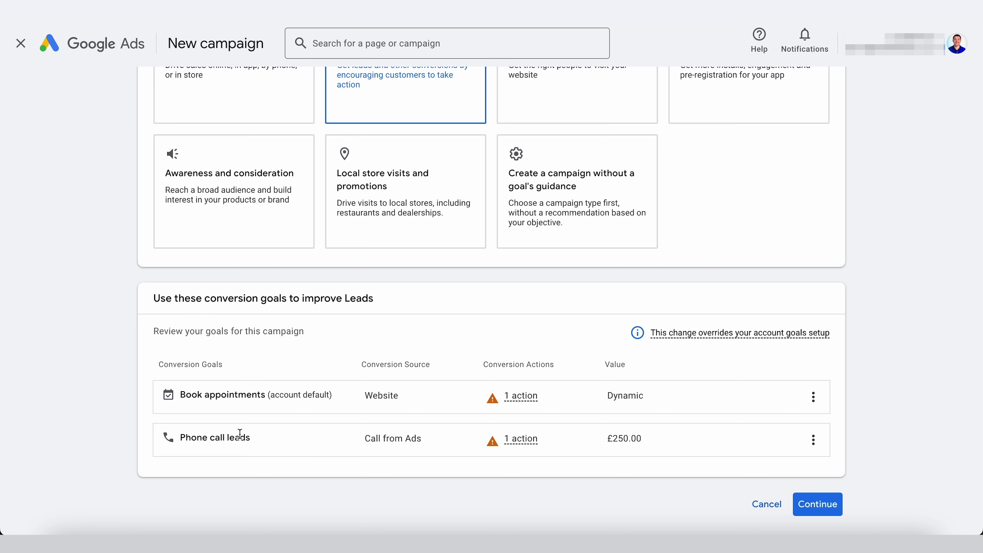
{"action": "left_click", "coordinate": [812, 397]}
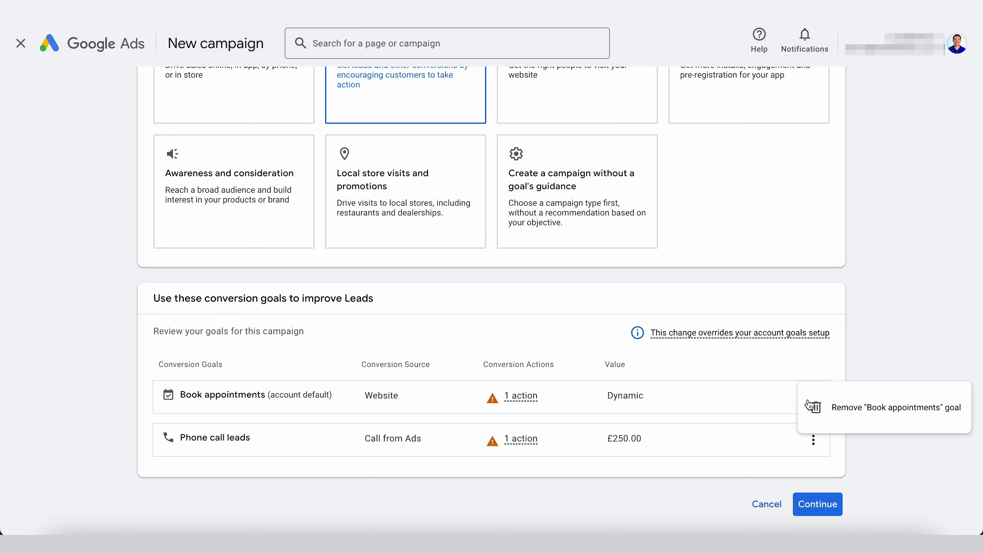
{"action": "left_click", "coordinate": [856, 413]}
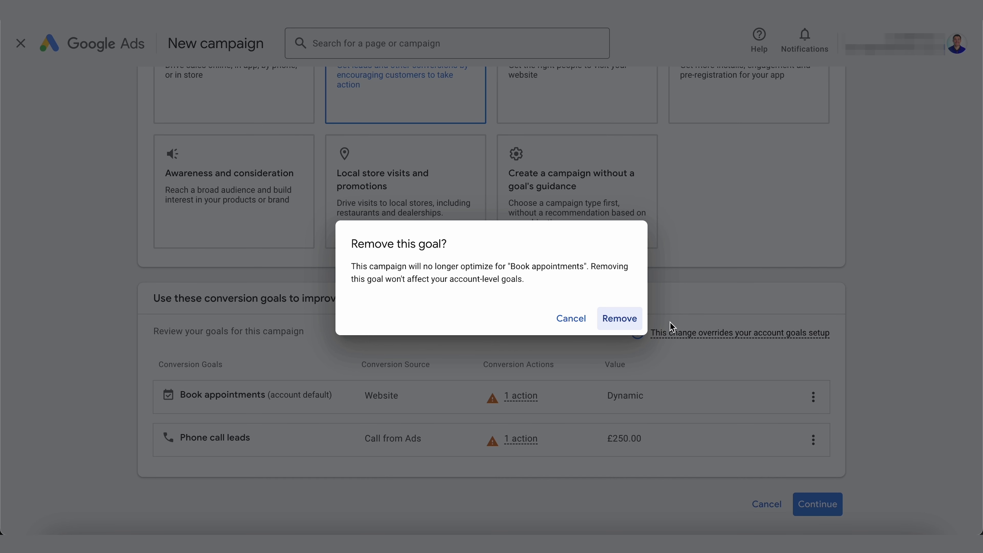
{"action": "left_click", "coordinate": [619, 319]}
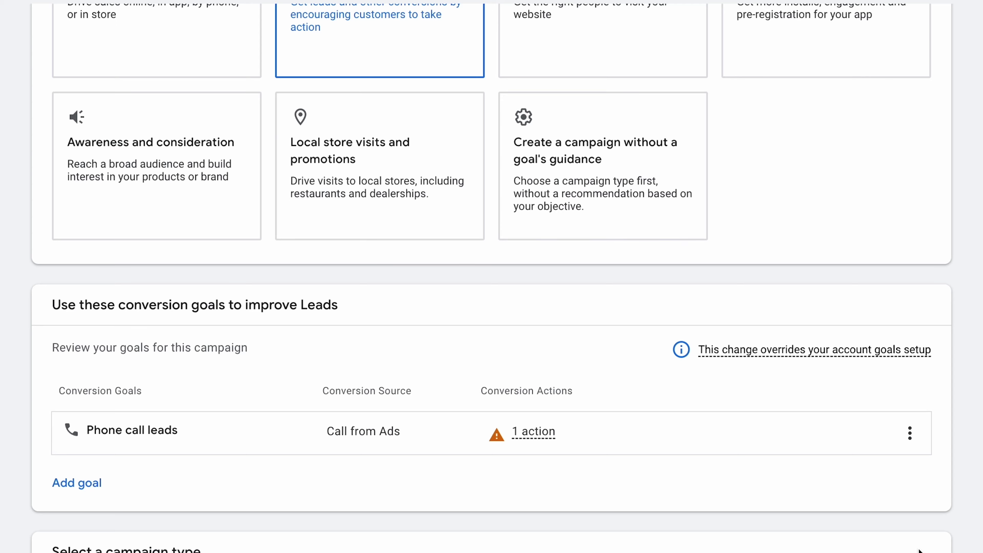
Step: Choose Search as the campaign type
{"action": "scroll", "coordinate": [963, 471], "scroll_direction": "down", "scroll_amount": 5}
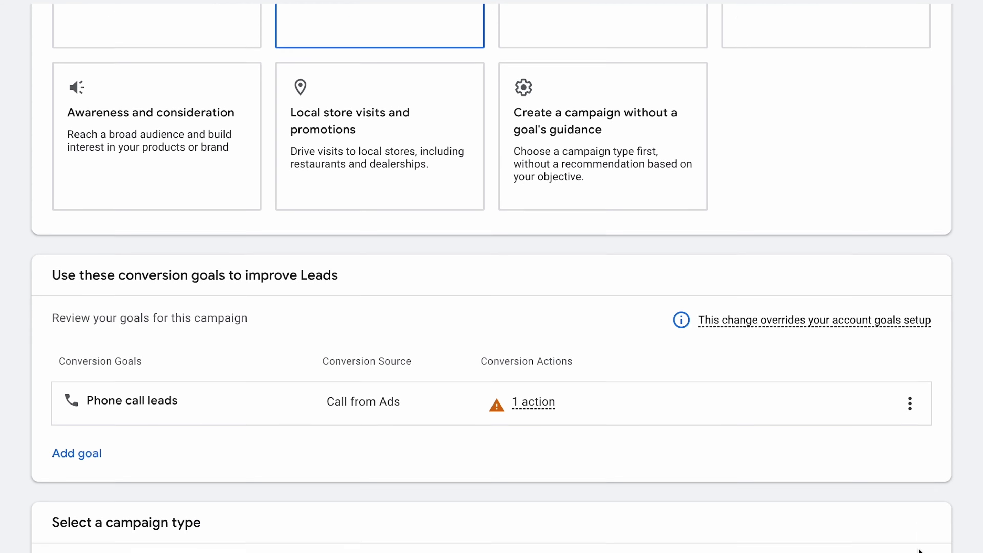
{"action": "scroll", "coordinate": [963, 470], "scroll_direction": "down", "scroll_amount": 6}
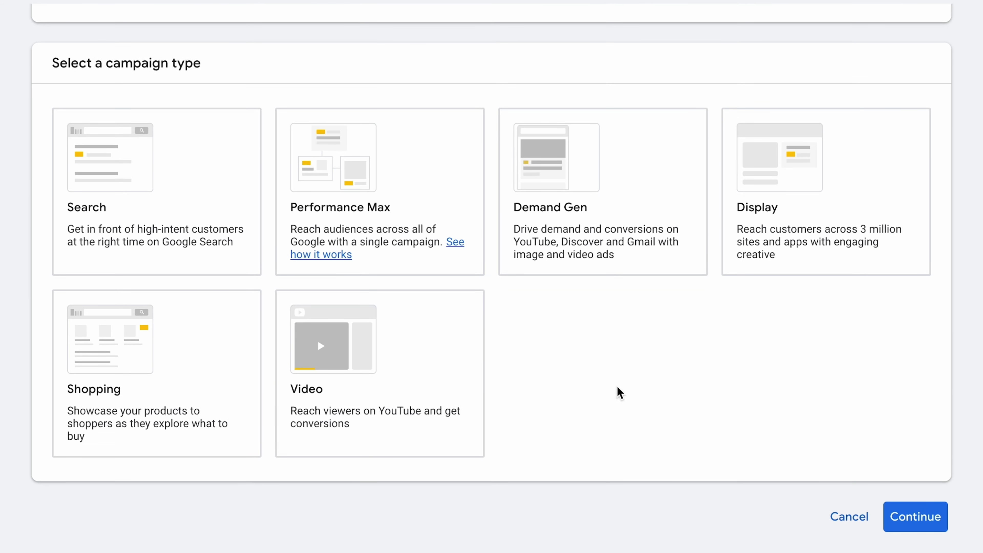
{"action": "left_click", "coordinate": [183, 233]}
{"action": "left_click", "coordinate": [183, 232]}
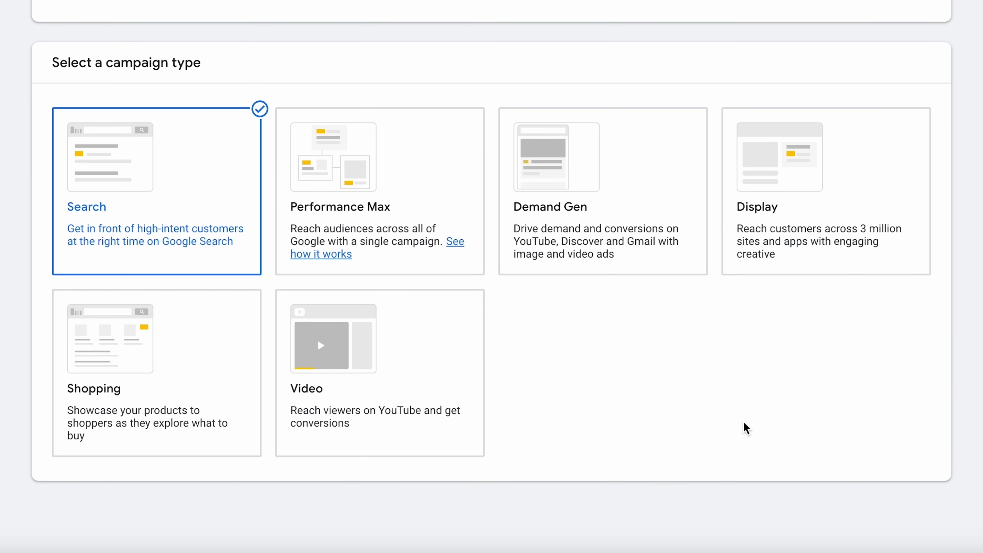
{"action": "scroll", "coordinate": [420, 344], "scroll_direction": "down", "scroll_amount": 4}
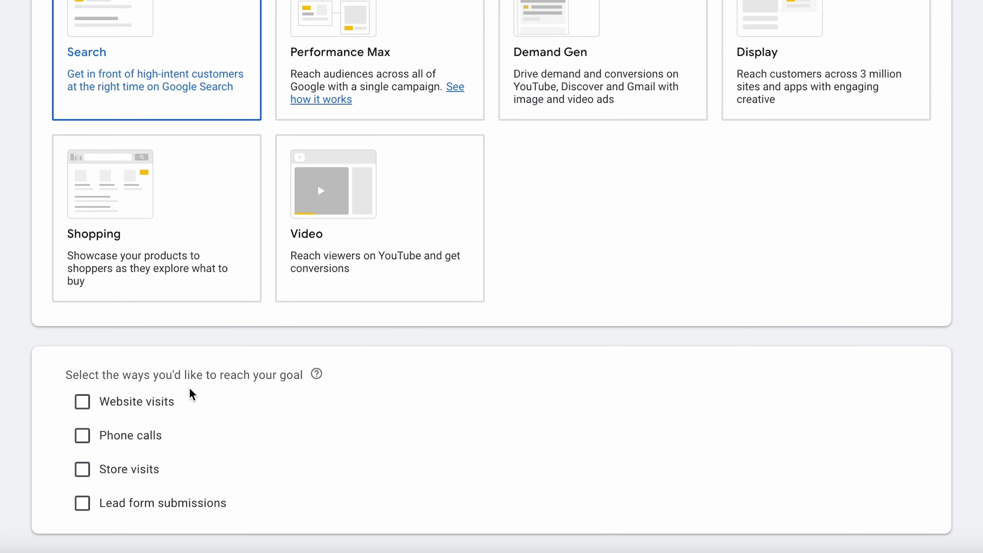
Step: Reach the goal through phone calls, keeping United States as the phone country
{"action": "left_click", "coordinate": [123, 435]}
{"action": "scroll", "coordinate": [472, 411], "scroll_direction": "down", "scroll_amount": 3}
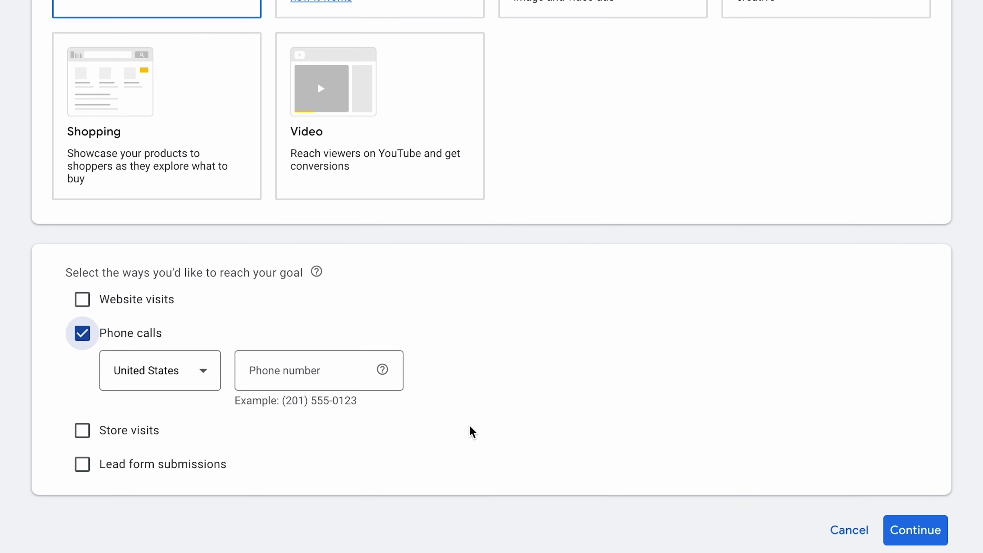
{"action": "scroll", "coordinate": [472, 432], "scroll_direction": "down", "scroll_amount": 1}
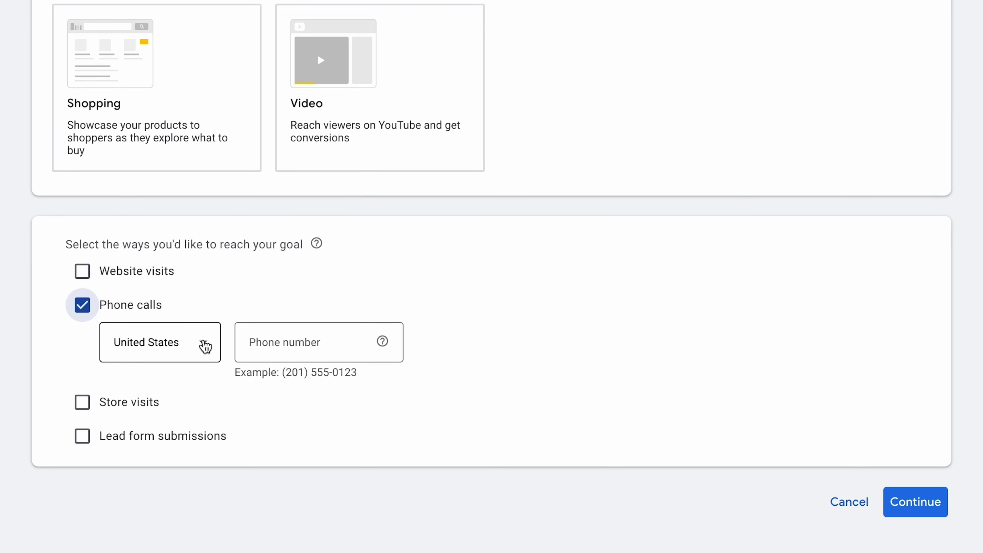
{"action": "left_click", "coordinate": [205, 346]}
{"action": "left_click", "coordinate": [483, 276]}
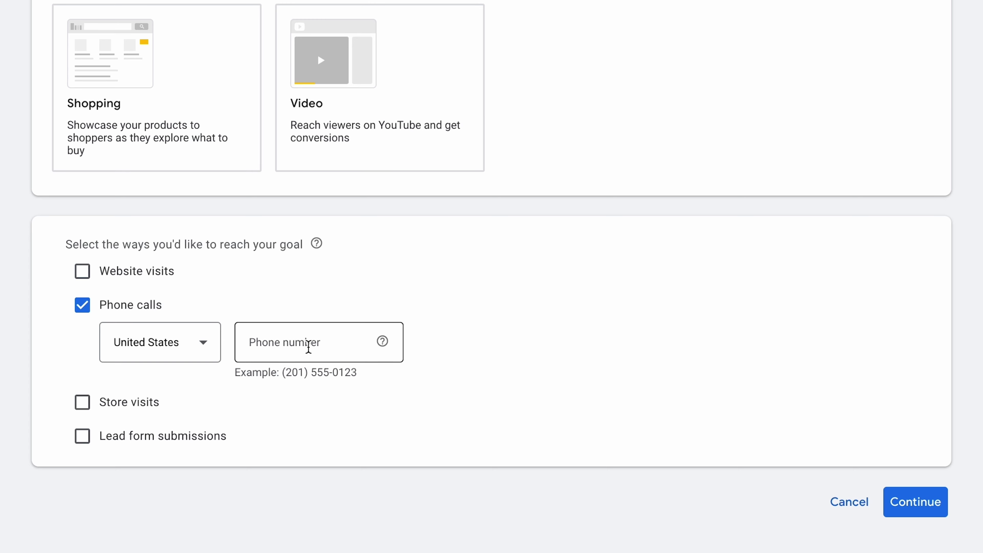
{"action": "left_click", "coordinate": [919, 505]}
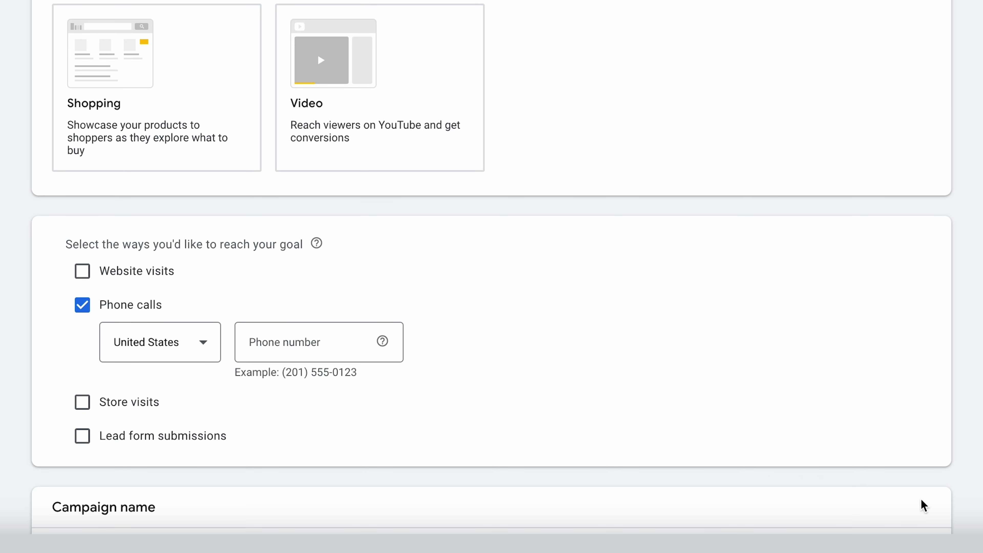
Step: Name the campaign 'Call Only Campaign - Search'
{"action": "scroll", "coordinate": [716, 435], "scroll_direction": "down", "scroll_amount": 4}
{"action": "scroll", "coordinate": [716, 436], "scroll_direction": "down", "scroll_amount": 2}
{"action": "left_click_drag", "start_coordinate": [136, 401], "coordinate": [40, 401]}
{"action": "type", "text": "Call Only Campaign - Search"}
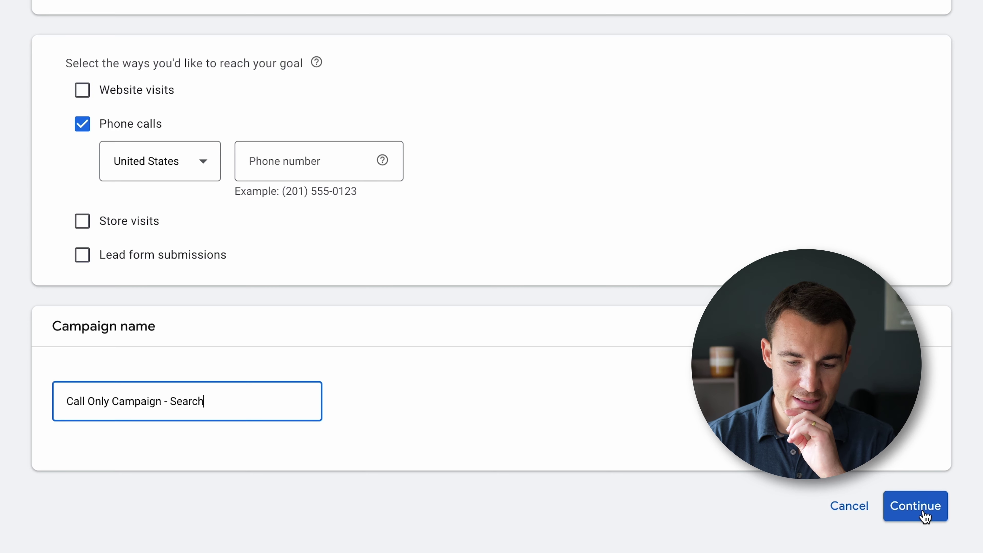
{"action": "left_click", "coordinate": [925, 515]}
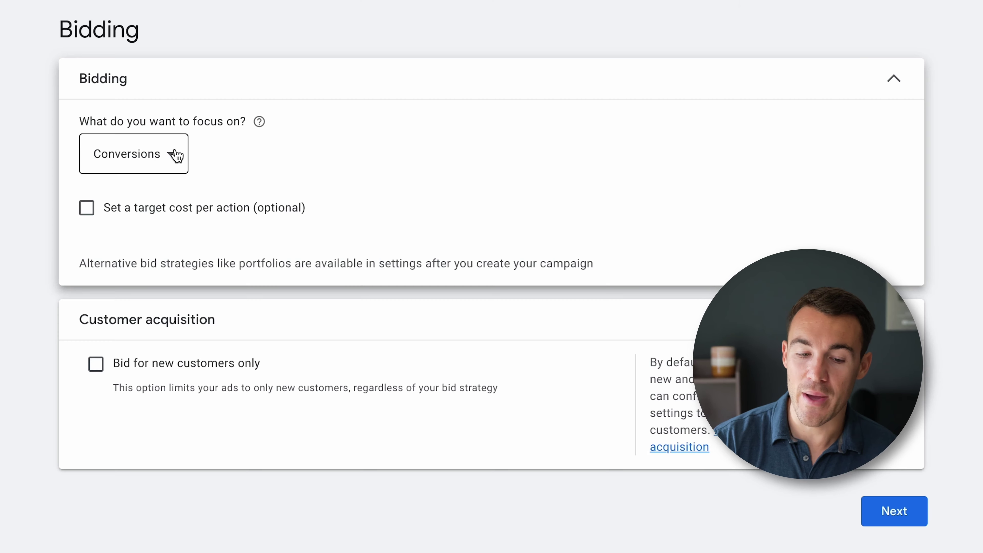
Step: Leave bidding focused on Conversions and proceed to campaign settings
{"action": "left_click", "coordinate": [174, 150]}
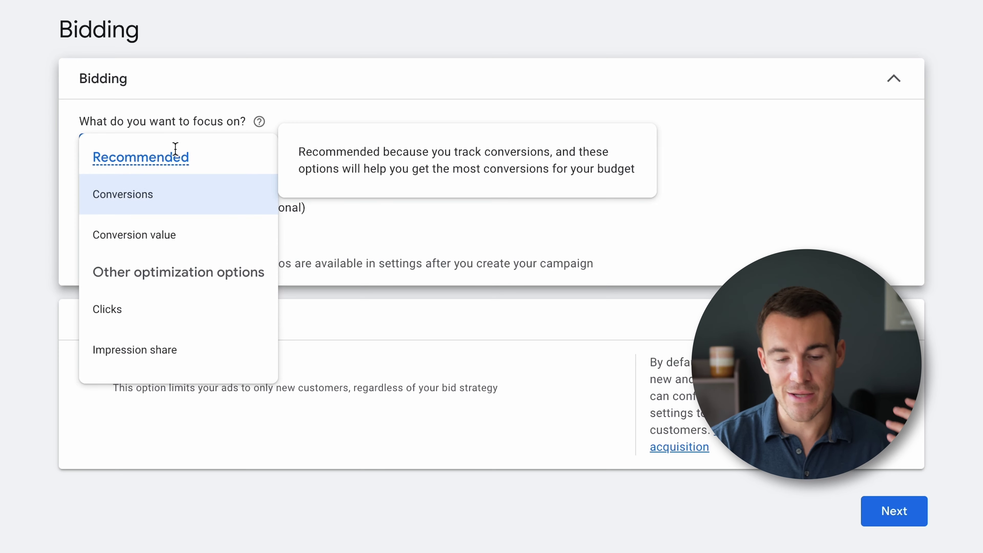
{"action": "mouse_move", "coordinate": [182, 238]}
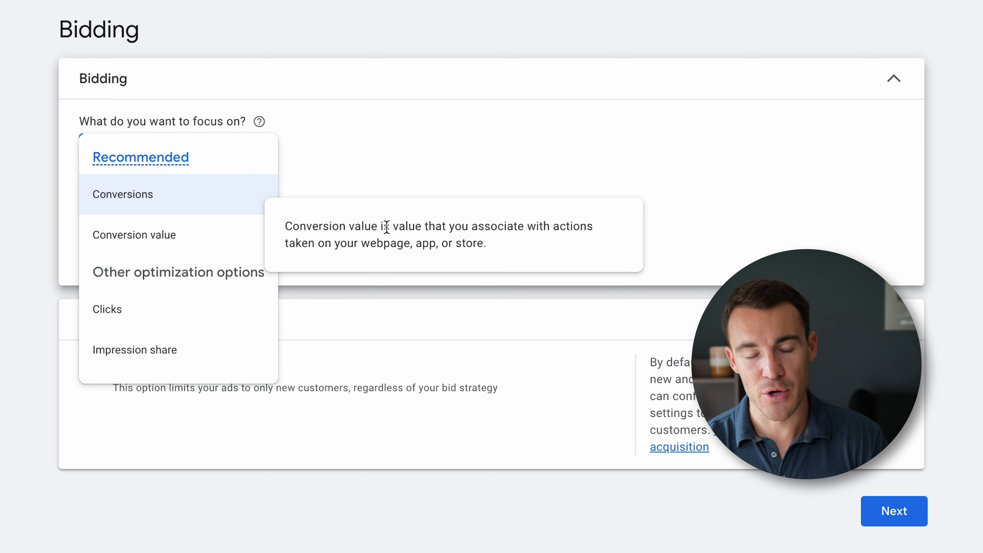
{"action": "left_click", "coordinate": [562, 160]}
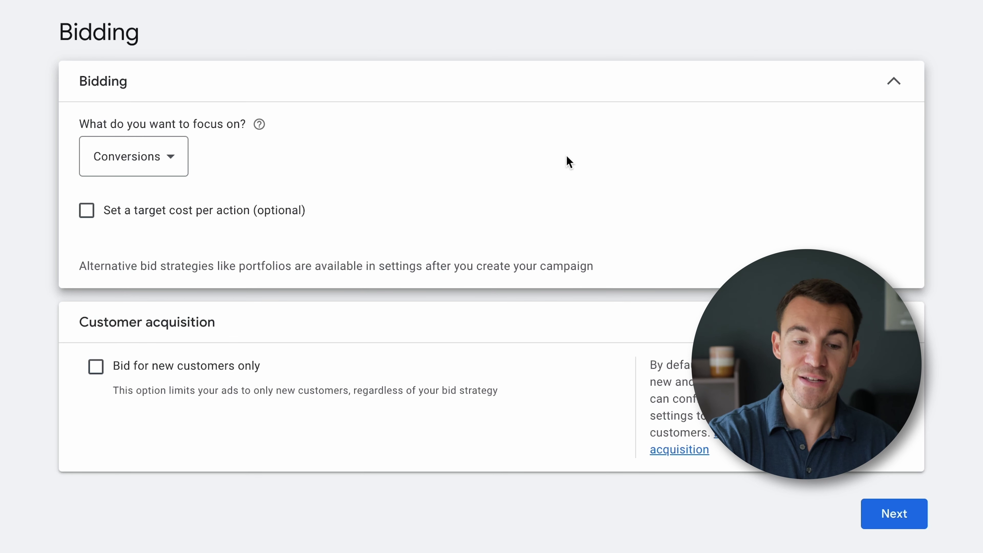
{"action": "left_click", "coordinate": [176, 162]}
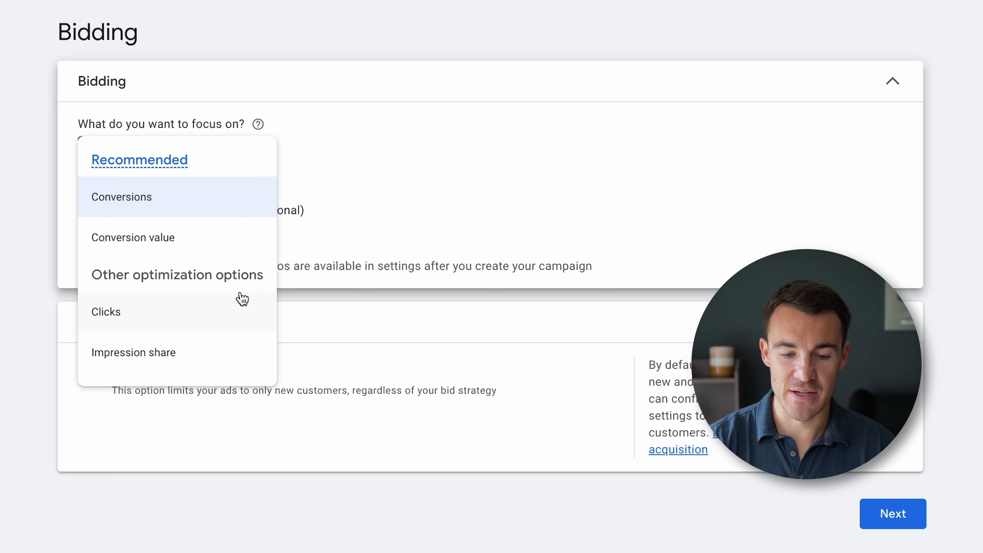
{"action": "left_click", "coordinate": [427, 180]}
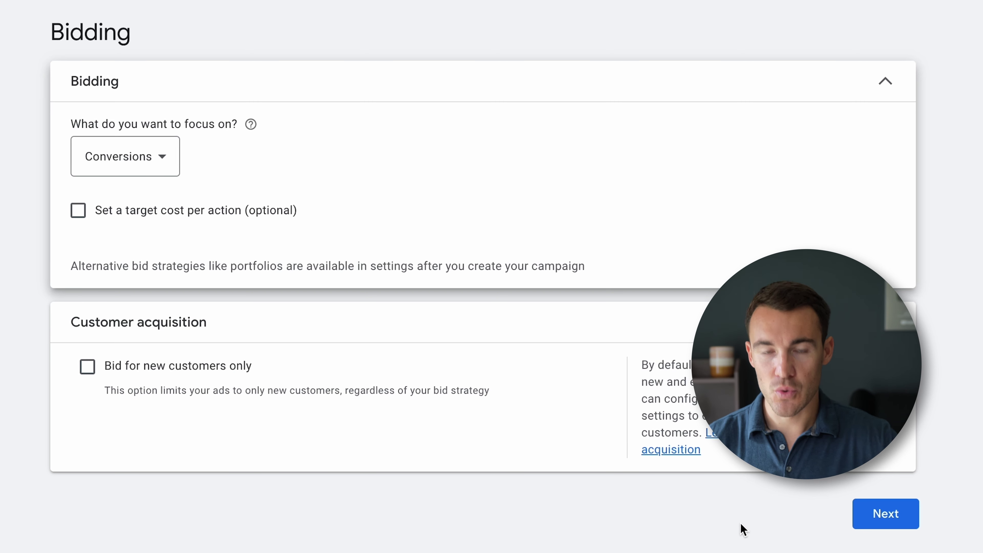
{"action": "left_click", "coordinate": [883, 519]}
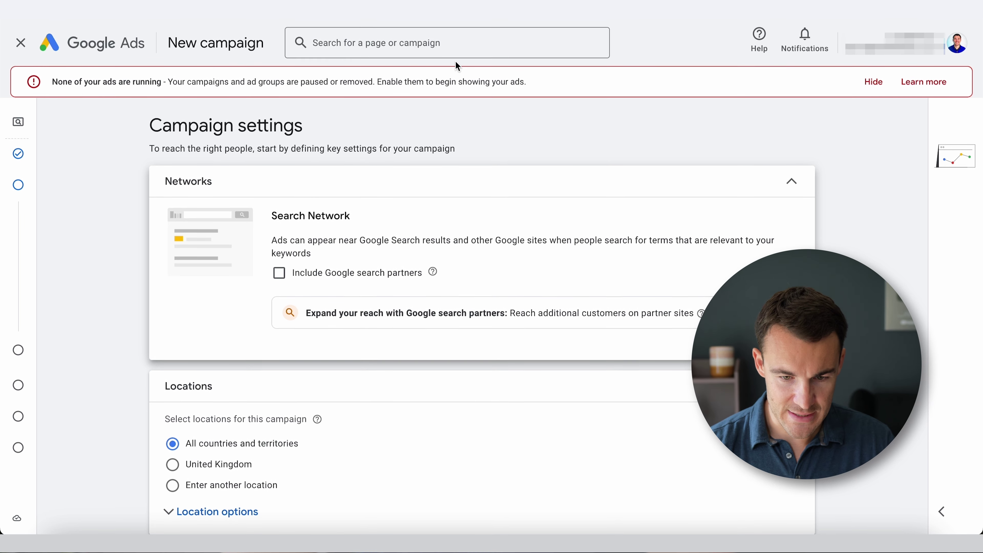
Step: Hide the 'None of your ads are running' banner and scroll down to the Locations settings
{"action": "left_click", "coordinate": [874, 83]}
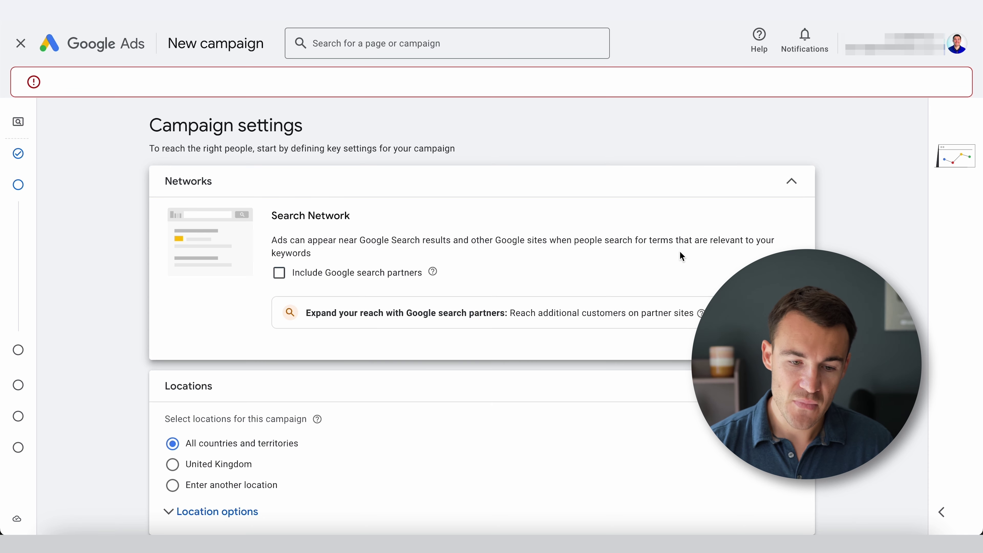
{"action": "scroll", "coordinate": [679, 250], "scroll_direction": "down", "scroll_amount": 2}
{"action": "scroll", "coordinate": [831, 222], "scroll_direction": "down", "scroll_amount": 1}
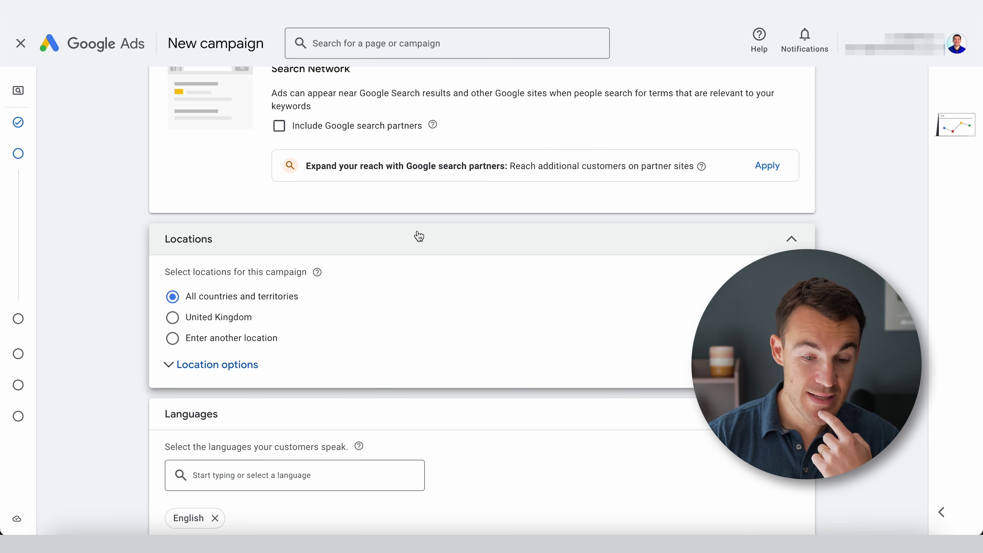
{"action": "scroll", "coordinate": [336, 237], "scroll_direction": "down", "scroll_amount": 1}
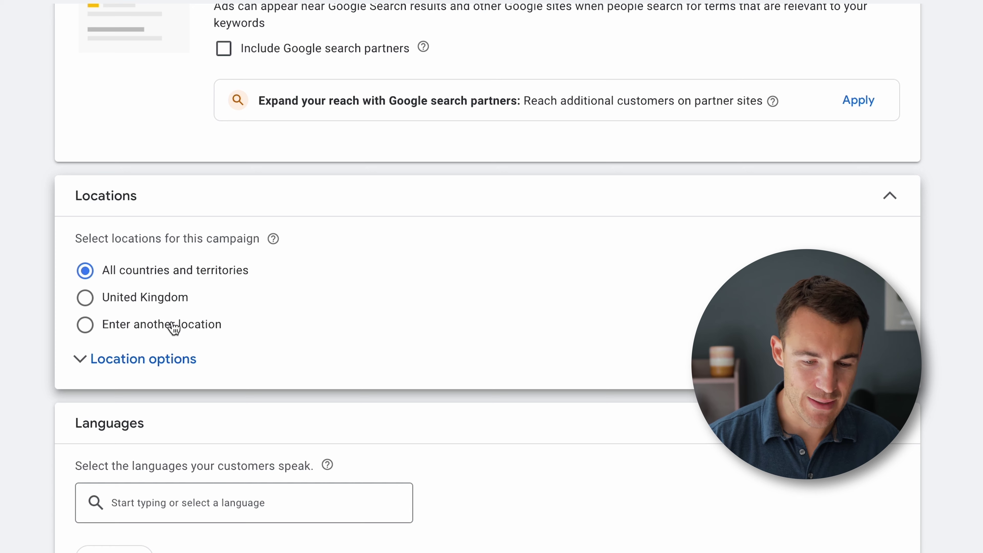
Step: Search for 'Bath' in advanced location search, add Bath, England, United Kingdom, and save
{"action": "left_click", "coordinate": [167, 326]}
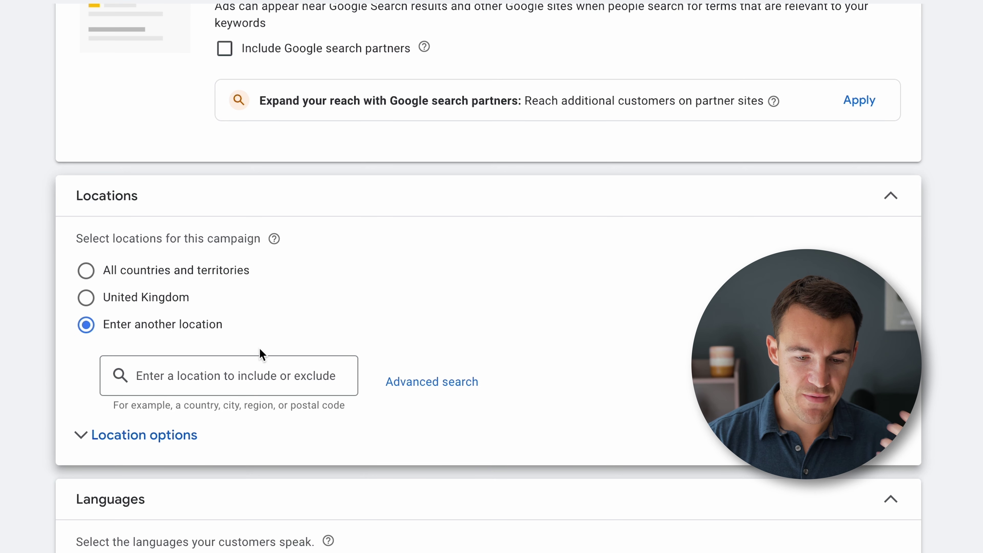
{"action": "left_click", "coordinate": [431, 388]}
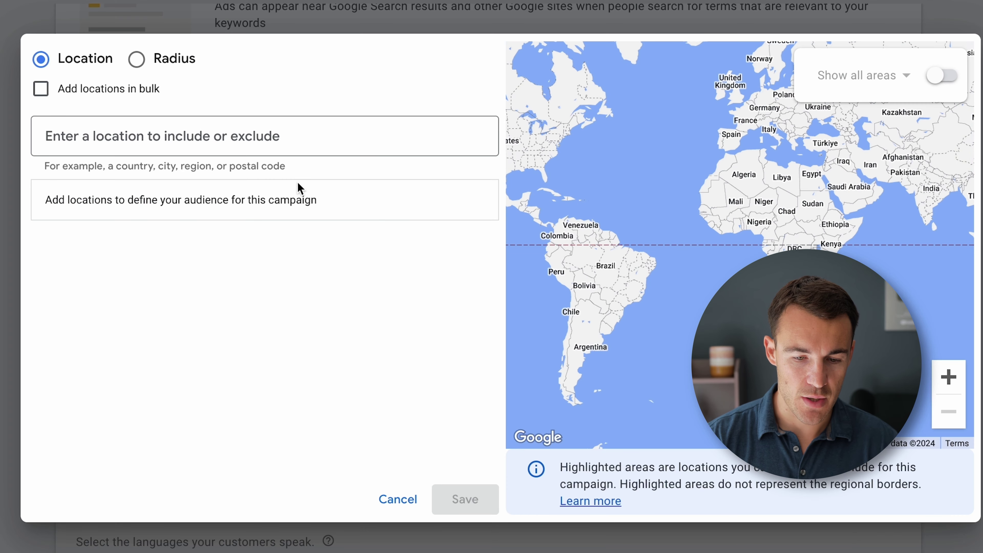
{"action": "type", "text": "Bath"}
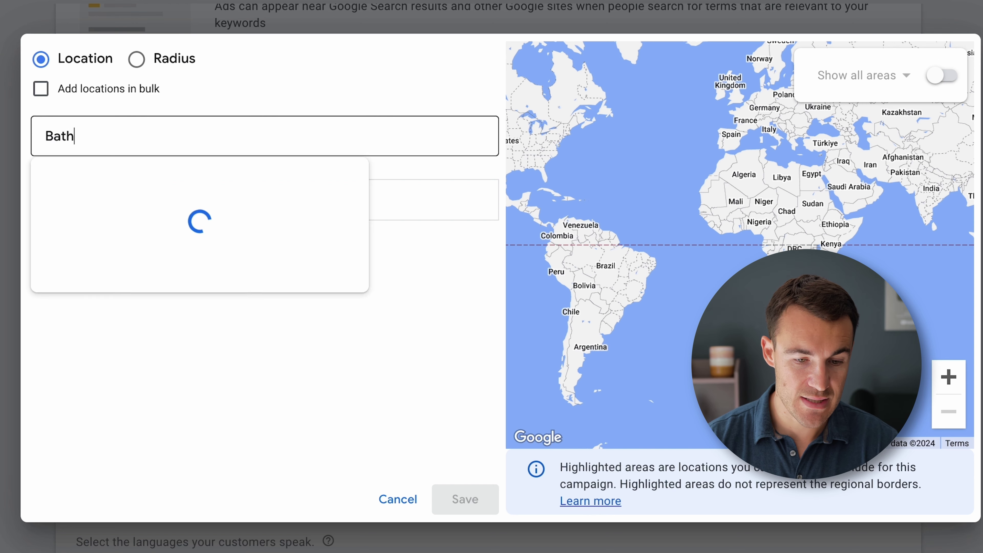
{"action": "left_click", "coordinate": [497, 201]}
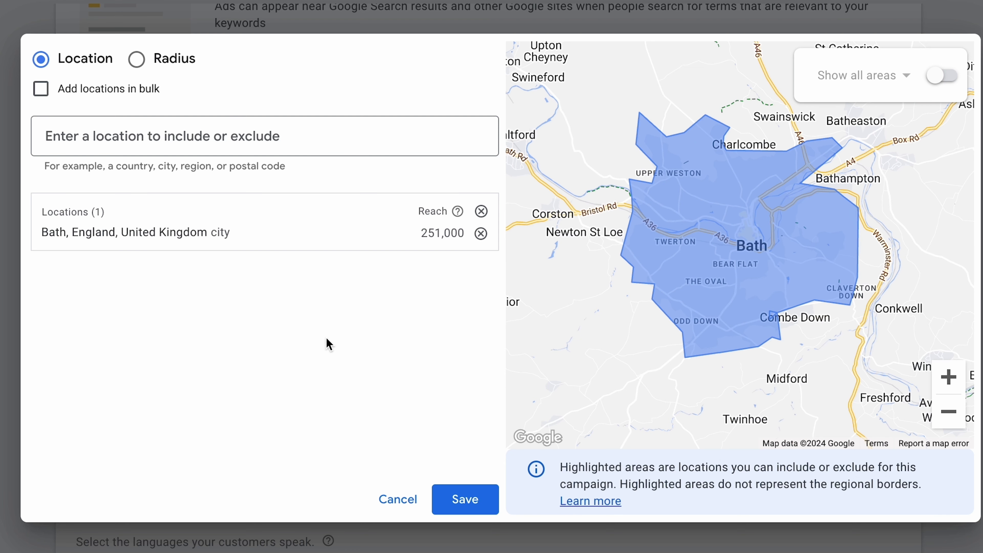
{"action": "left_click", "coordinate": [166, 65]}
{"action": "left_click", "coordinate": [84, 69]}
{"action": "left_click", "coordinate": [457, 498]}
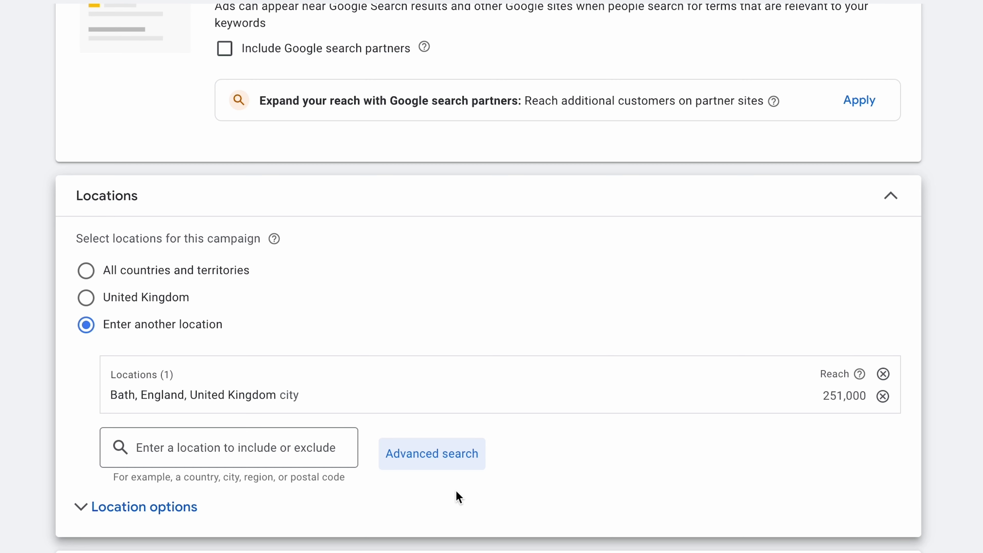